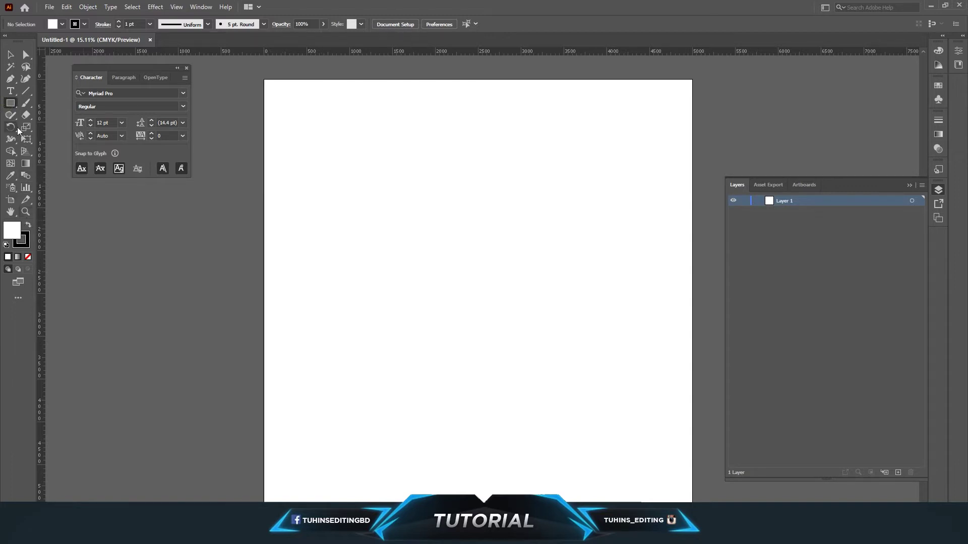
Draw a square near the artboard centre, filled orange with no outline.
{"action": "left_click", "coordinate": [11, 103]}
{"action": "left_click_drag", "start_coordinate": [384, 205], "coordinate": [559, 378]}
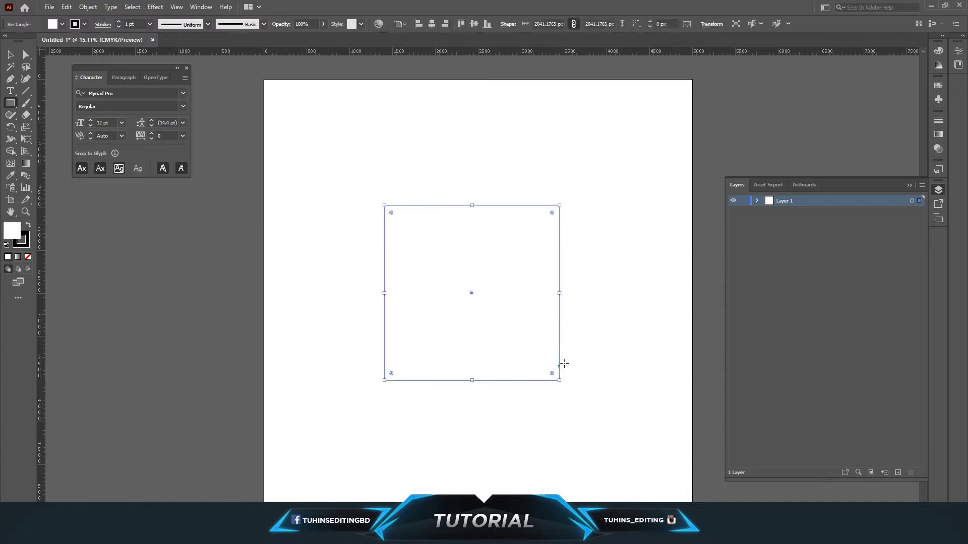
{"action": "left_click", "coordinate": [55, 24]}
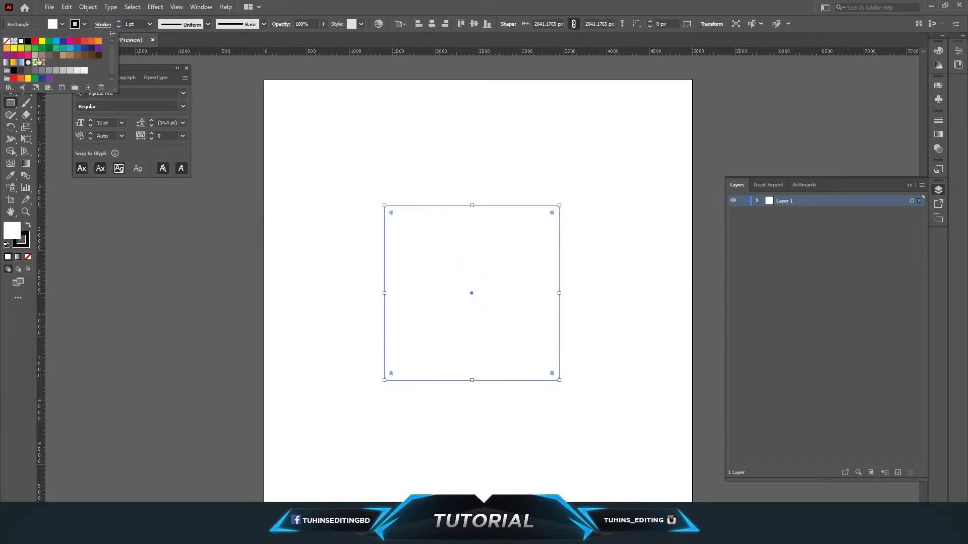
{"action": "left_click", "coordinate": [8, 50]}
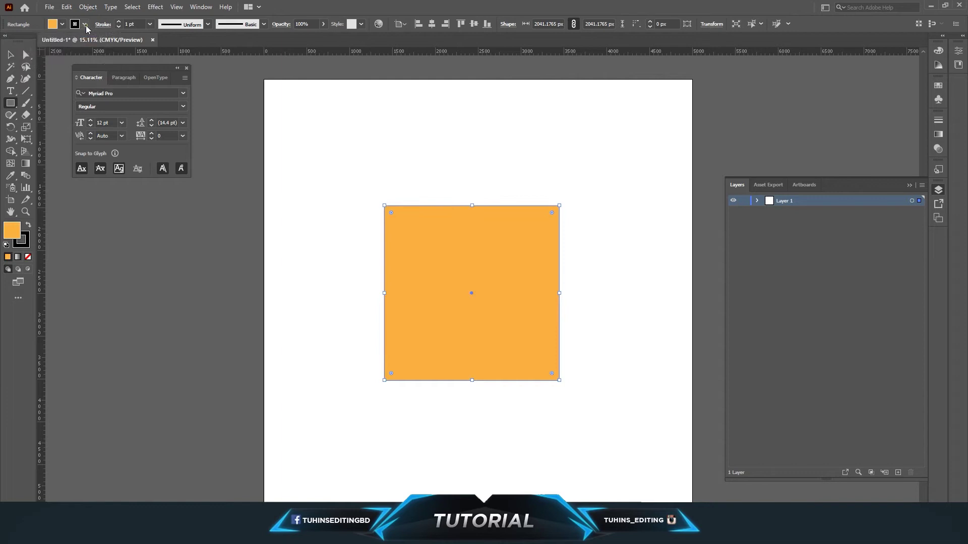
{"action": "left_click", "coordinate": [9, 44]}
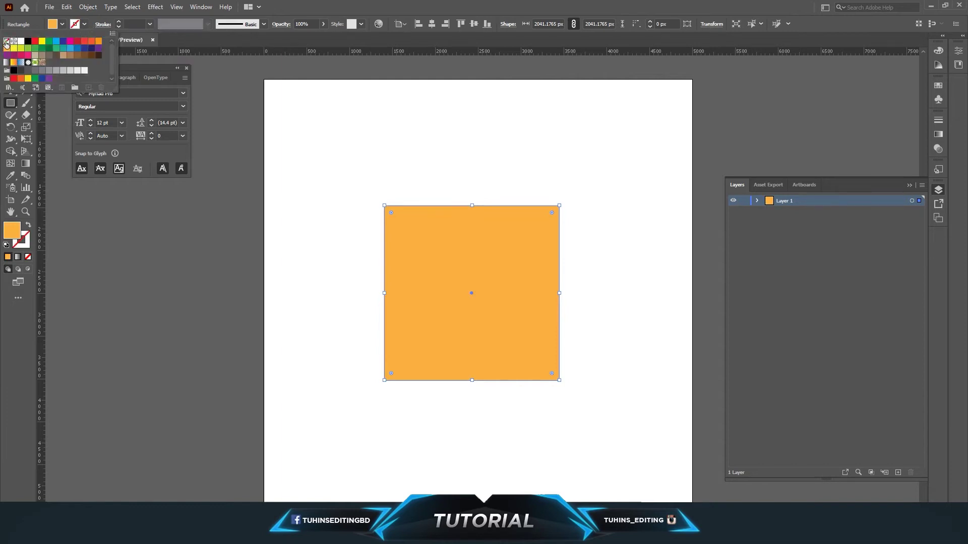
Center the orange square horizontally on the artboard, then deselect it.
{"action": "left_click", "coordinate": [12, 54]}
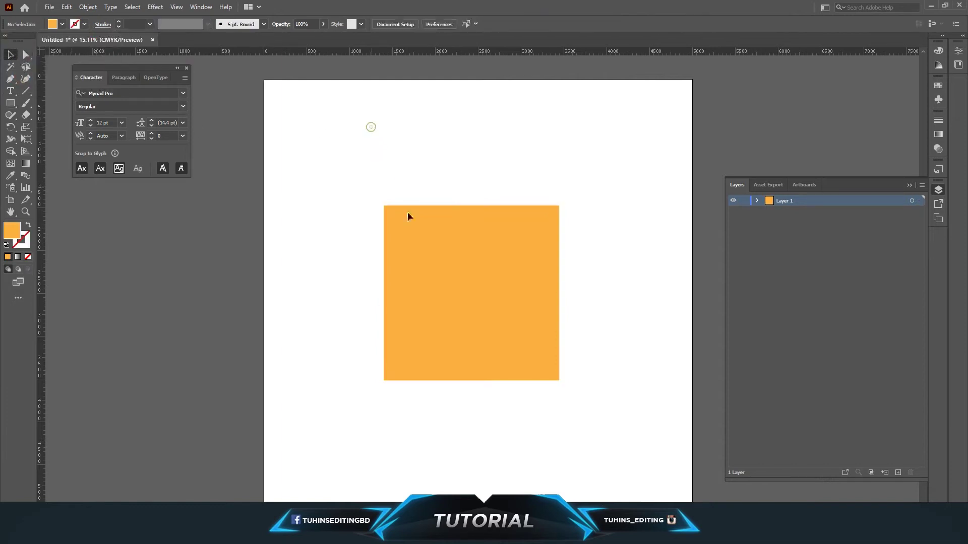
{"action": "left_click", "coordinate": [485, 283]}
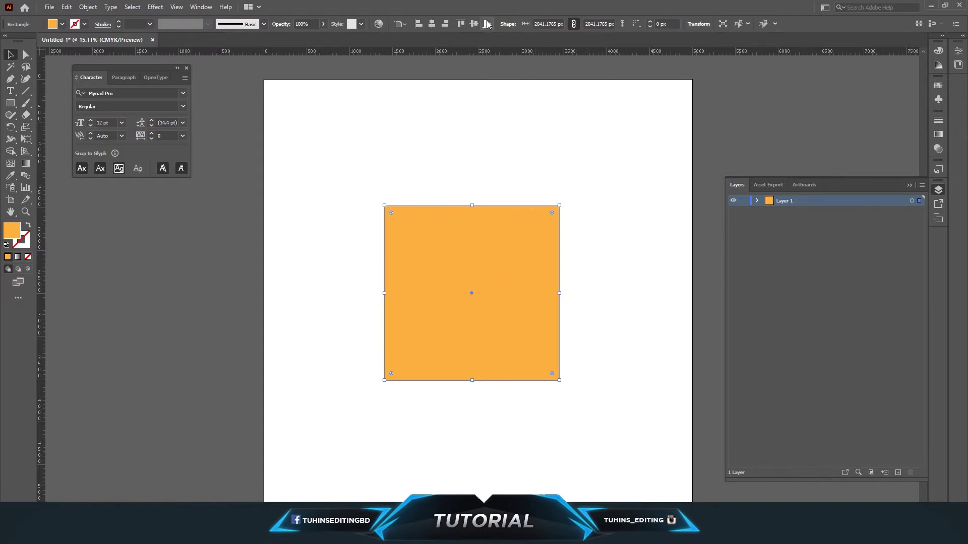
{"action": "left_click", "coordinate": [432, 23]}
{"action": "left_click", "coordinate": [315, 226]}
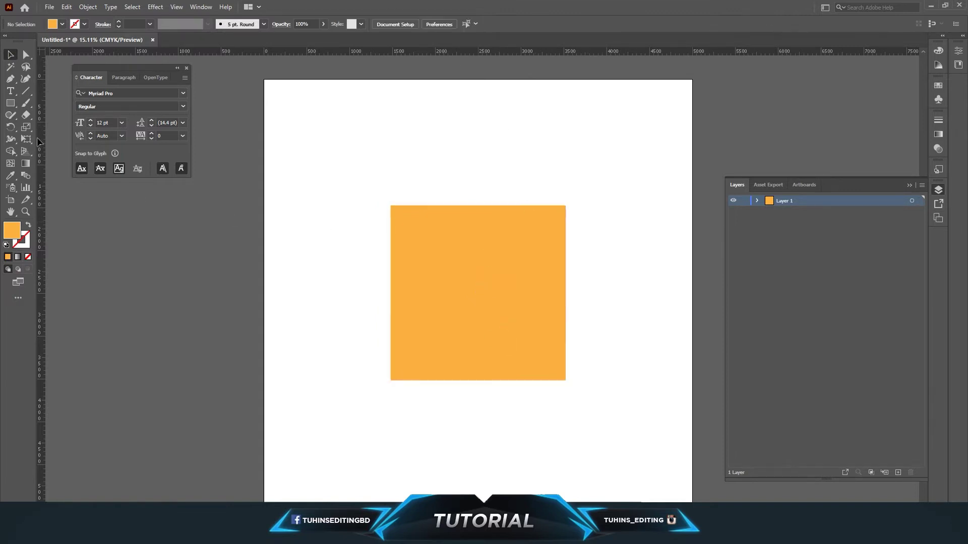
Draw a circle at the artboard's top-left and fill it dark grey.
{"action": "left_click", "coordinate": [11, 115]}
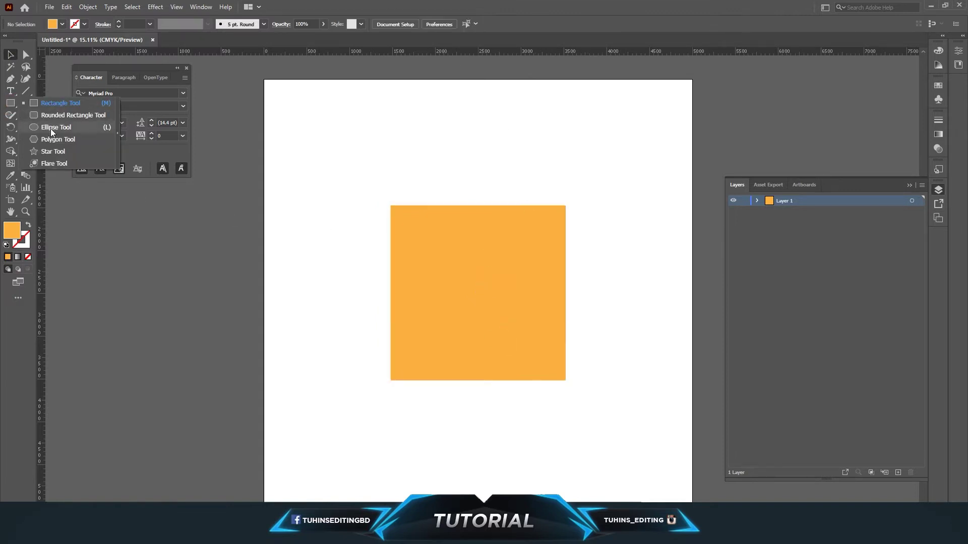
{"action": "left_click", "coordinate": [51, 127]}
{"action": "mouse_move", "coordinate": [265, 90]}
{"action": "left_mouse_down"}
{"action": "mouse_move", "coordinate": [374, 241]}
{"action": "mouse_move", "coordinate": [377, 229]}
{"action": "left_mouse_up"}
{"action": "left_click", "coordinate": [10, 55]}
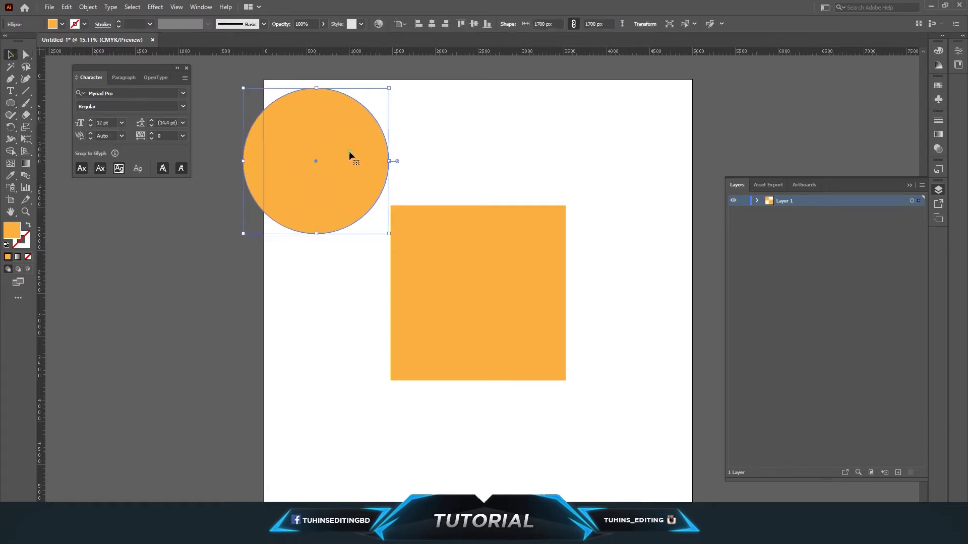
{"action": "left_click", "coordinate": [62, 24]}
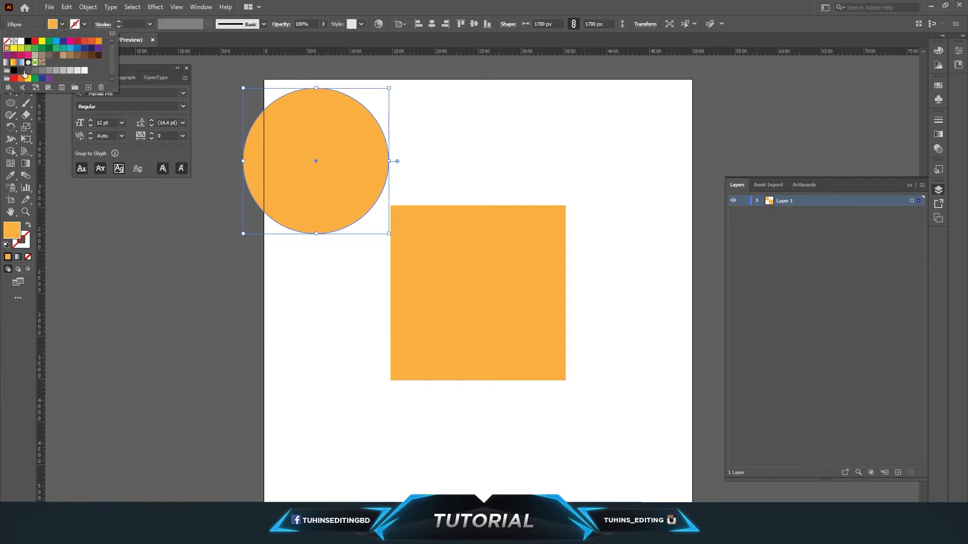
{"action": "left_click", "coordinate": [25, 73]}
Move the grey circle onto the square and center it horizontally on the artboard.
{"action": "left_click", "coordinate": [464, 141]}
{"action": "mouse_move", "coordinate": [348, 172]}
{"action": "left_mouse_down"}
{"action": "mouse_move", "coordinate": [471, 246]}
{"action": "mouse_move", "coordinate": [492, 297]}
{"action": "left_mouse_up"}
{"action": "left_click", "coordinate": [432, 23]}
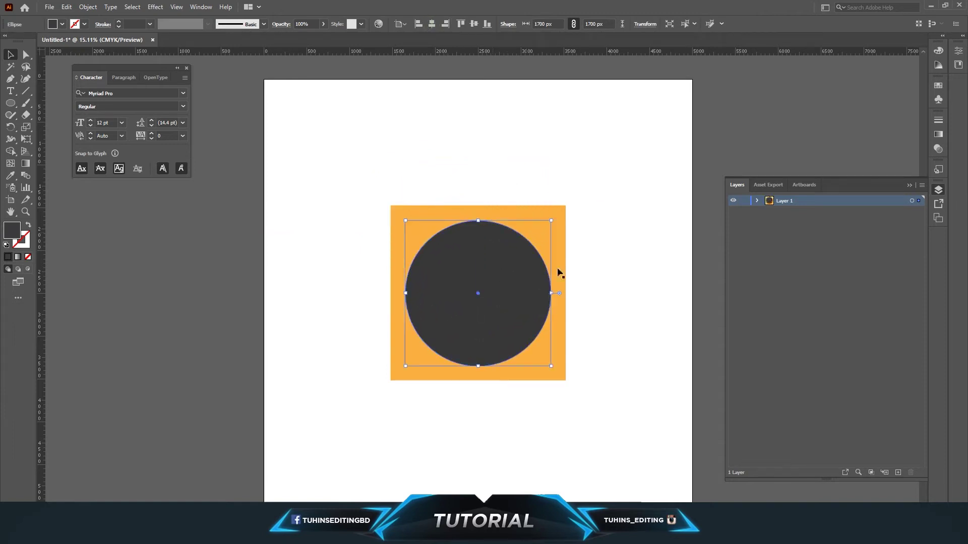
{"action": "left_click", "coordinate": [581, 274]}
{"action": "left_click", "coordinate": [499, 265]}
{"action": "left_click", "coordinate": [436, 160]}
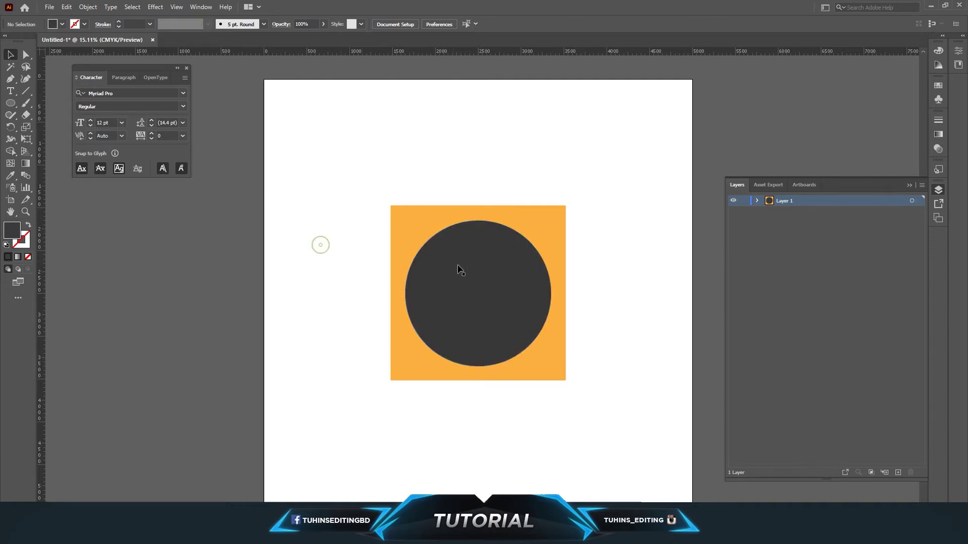
Nudge the circle's position, marquee-select both shapes, and open the Window menu.
{"action": "left_click_drag", "start_coordinate": [333, 168], "coordinate": [634, 414]}
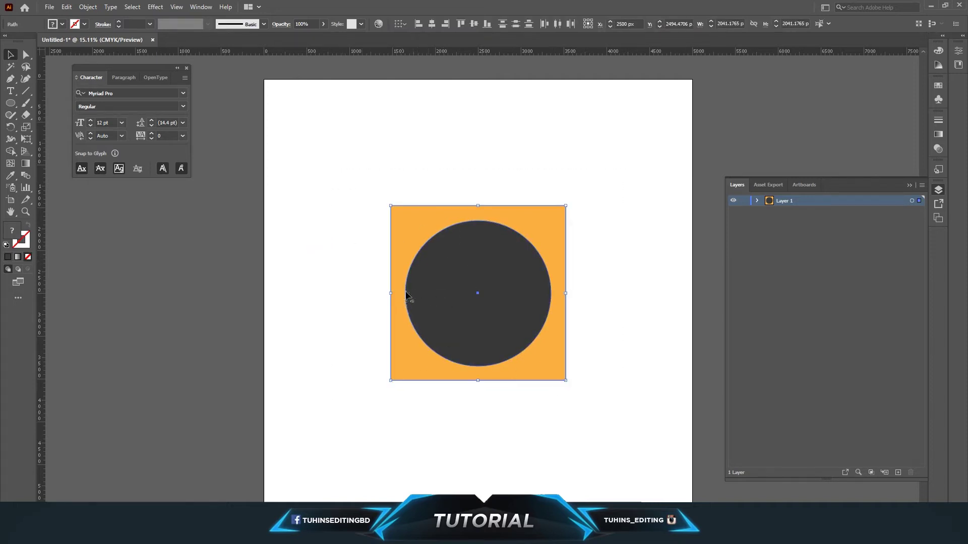
{"action": "left_click", "coordinate": [325, 283]}
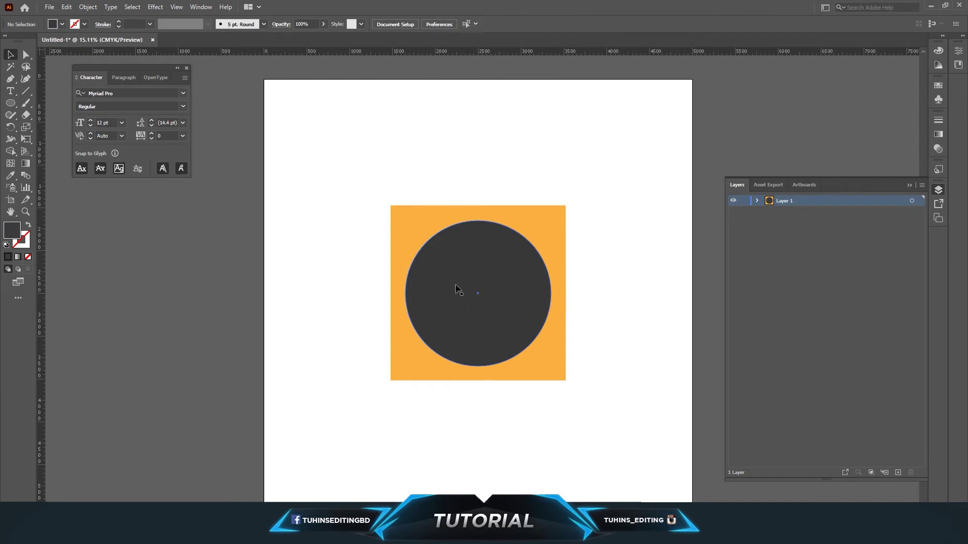
{"action": "left_click_drag", "start_coordinate": [464, 277], "coordinate": [463, 275]}
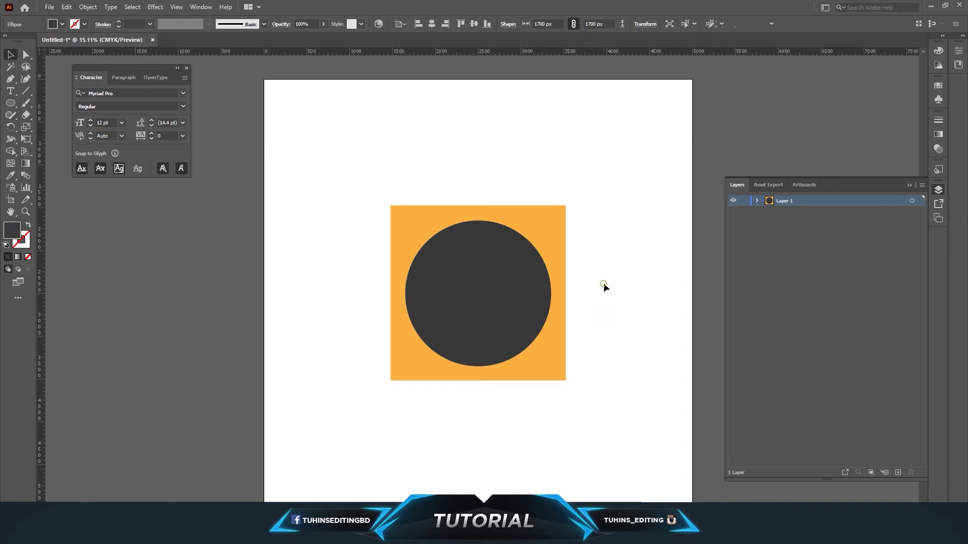
{"action": "left_click", "coordinate": [603, 283]}
{"action": "left_click_drag", "start_coordinate": [340, 145], "coordinate": [596, 423]}
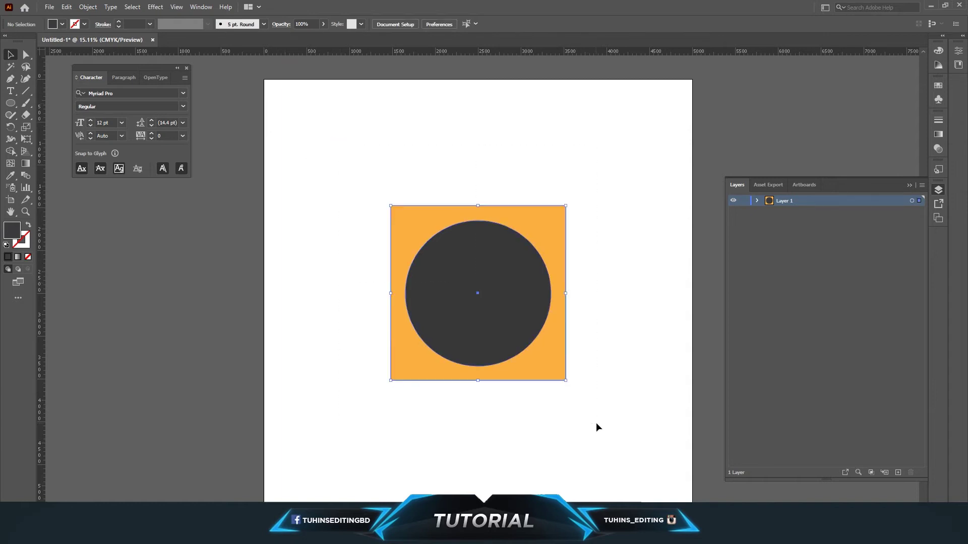
{"action": "left_click", "coordinate": [198, 8]}
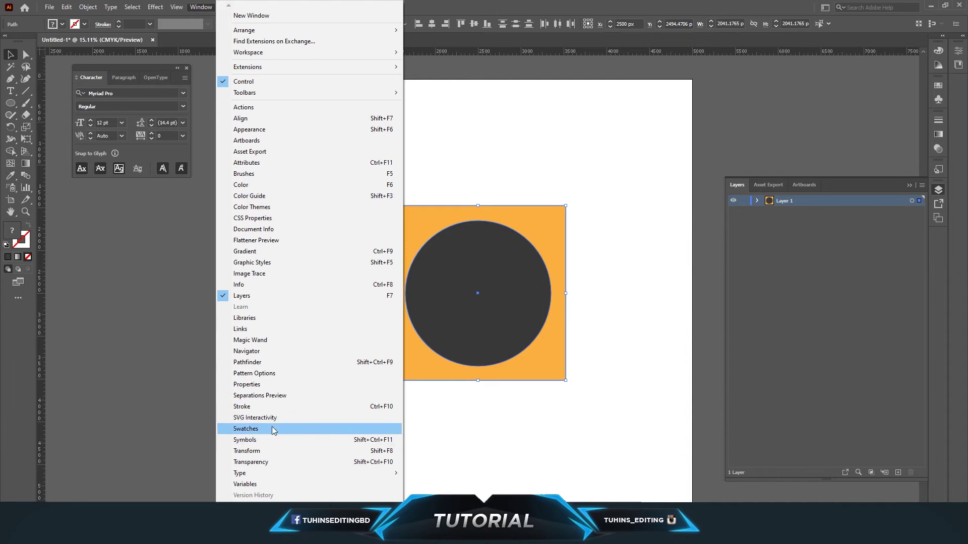
Apply Pathfinder's Exclude to cut the circle out of the square.
{"action": "left_click", "coordinate": [257, 362]}
{"action": "left_click_drag", "start_coordinate": [96, 359], "coordinate": [123, 284]}
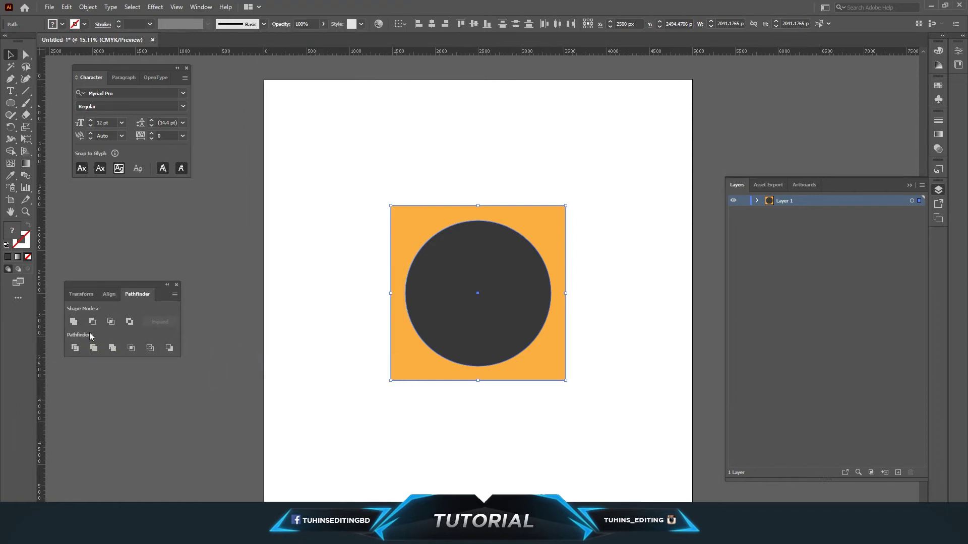
{"action": "left_click", "coordinate": [130, 323]}
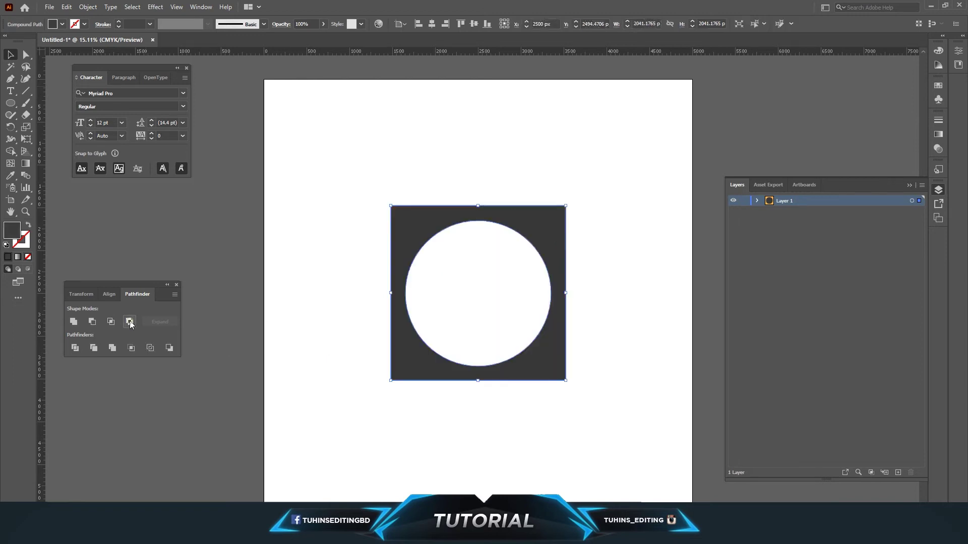
Move the holed square slightly to the left.
{"action": "left_click", "coordinate": [356, 303]}
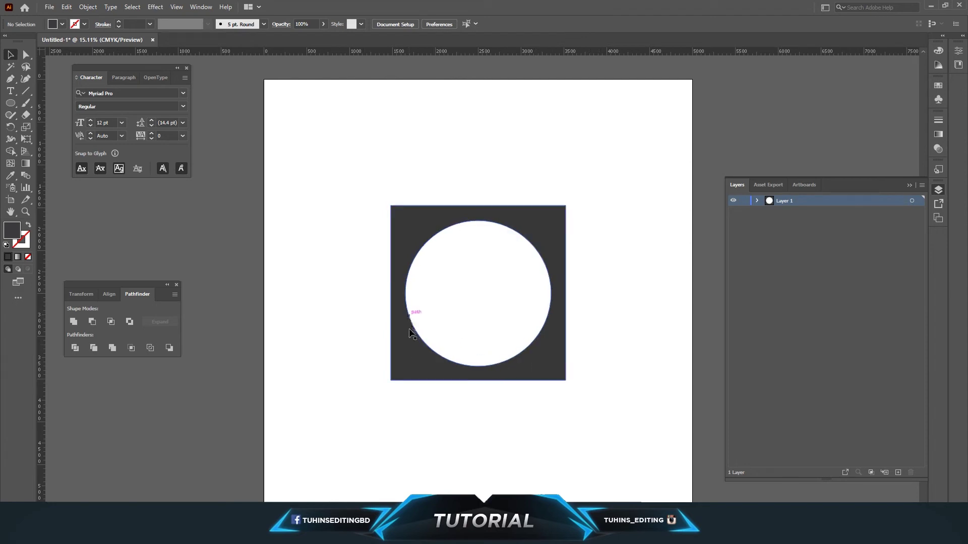
{"action": "left_click", "coordinate": [406, 347]}
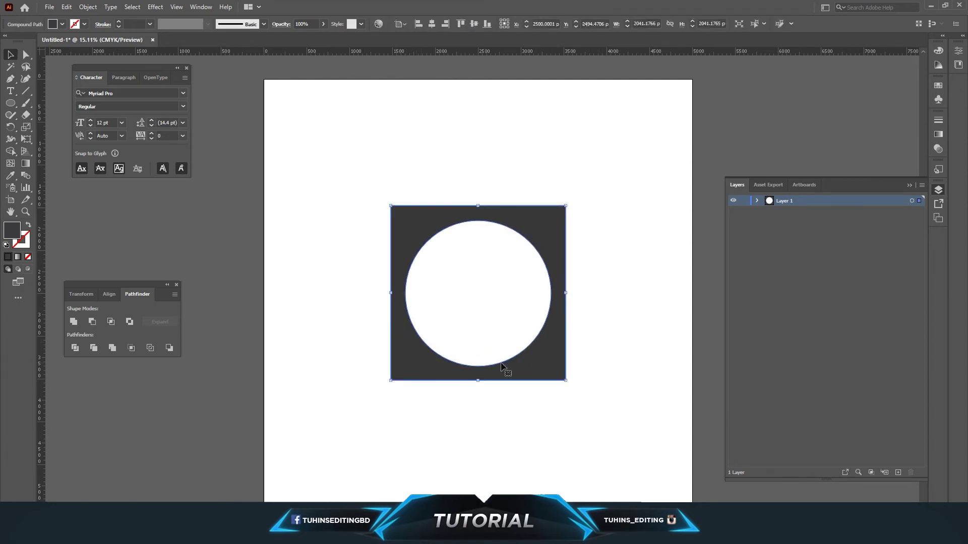
{"action": "left_click", "coordinate": [591, 348]}
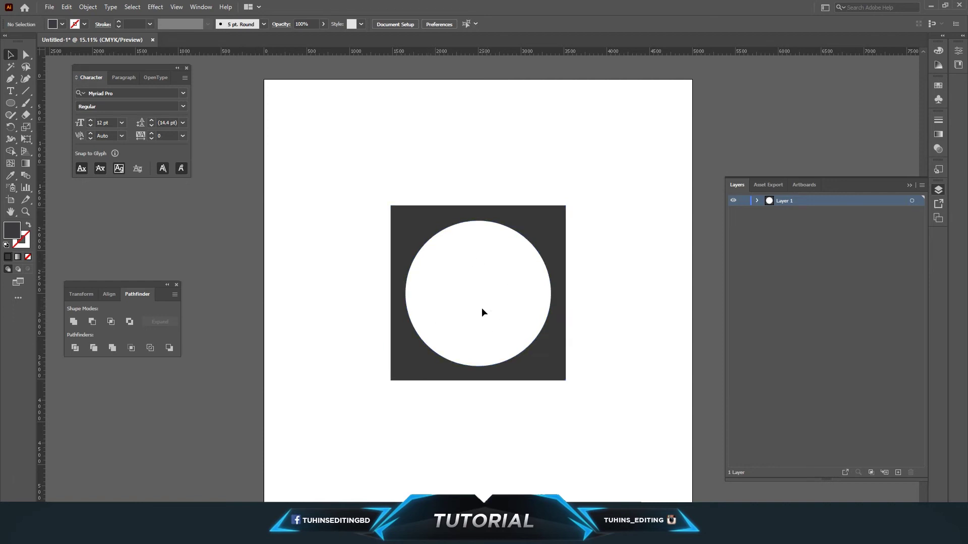
{"action": "mouse_move", "coordinate": [421, 227]}
{"action": "left_mouse_down"}
{"action": "mouse_move", "coordinate": [140, 223]}
{"action": "mouse_move", "coordinate": [161, 440]}
{"action": "mouse_move", "coordinate": [407, 352]}
{"action": "left_mouse_up"}
Fill the holed shape orange after trying teal, then shift it down-right toward centre.
{"action": "left_click", "coordinate": [64, 24]}
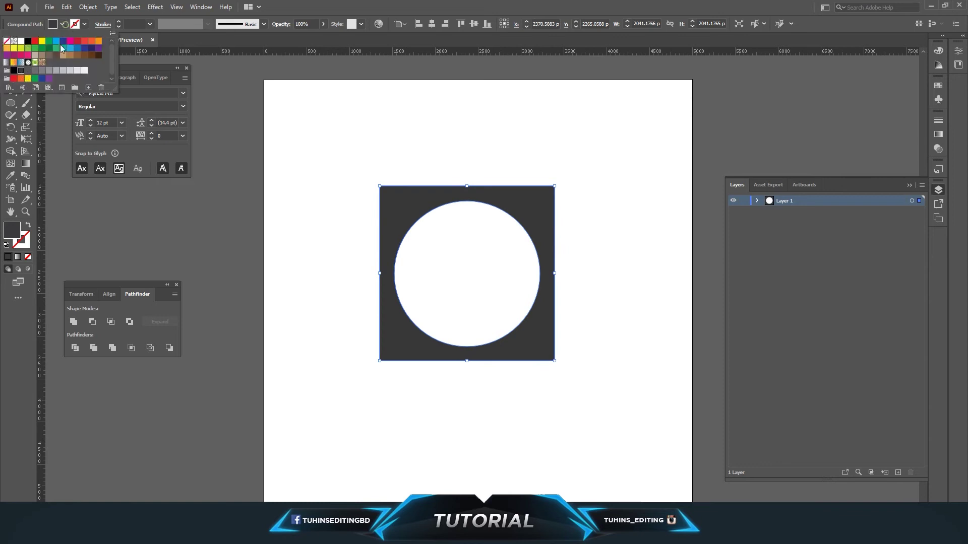
{"action": "left_click", "coordinate": [60, 48]}
{"action": "left_click", "coordinate": [13, 53]}
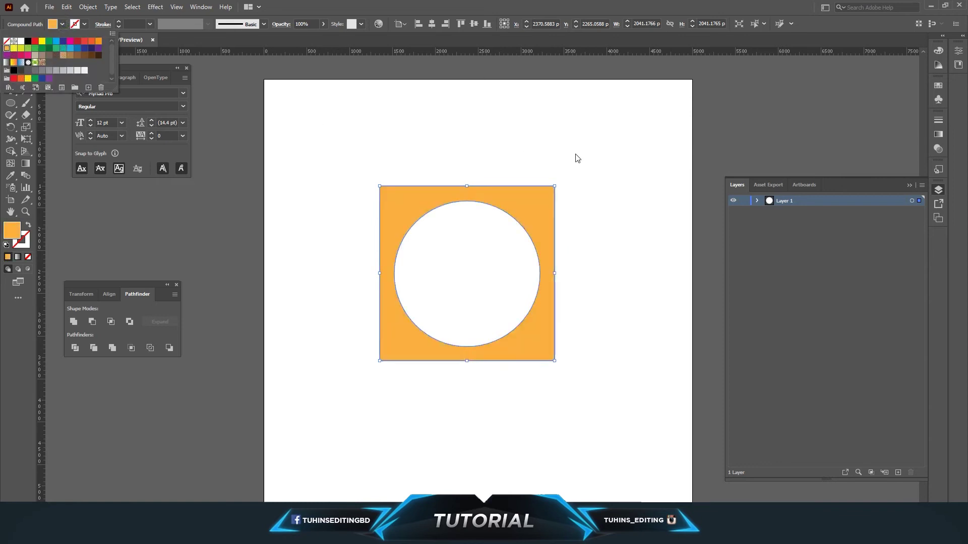
{"action": "left_click", "coordinate": [576, 158]}
{"action": "left_click_drag", "start_coordinate": [529, 250], "coordinate": [547, 268]}
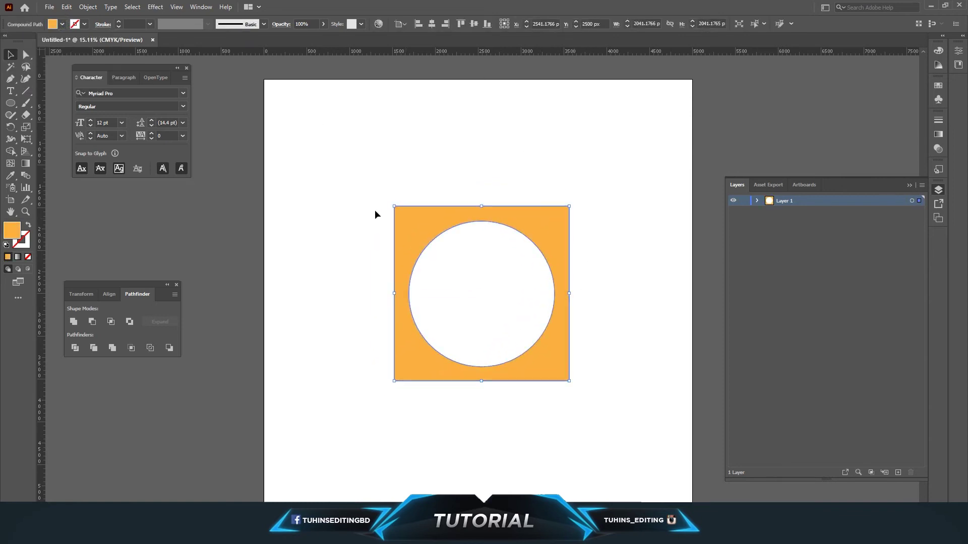
{"action": "left_click", "coordinate": [389, 175]}
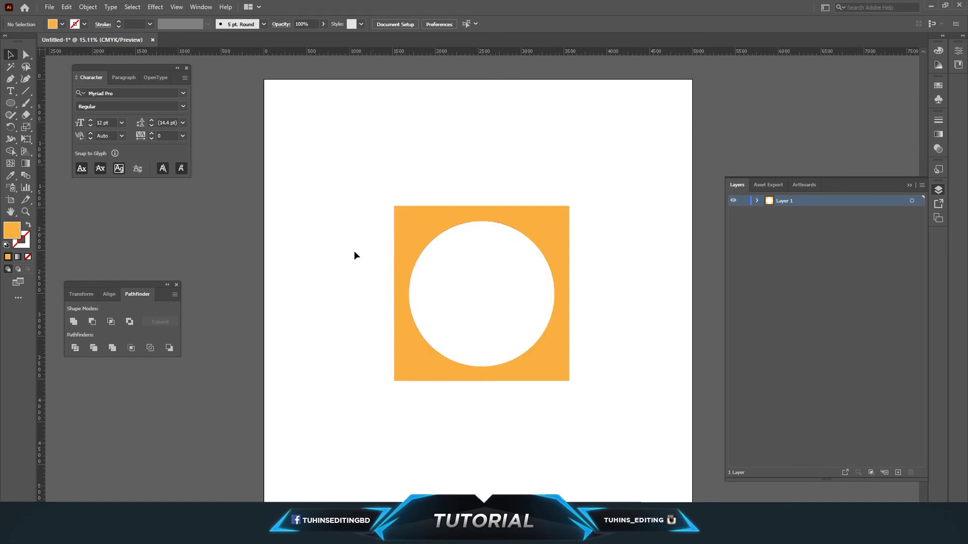
Undo and redo back to the separate square and centred circle, then select both.
{"action": "key", "text": "ctrl+z"}
{"action": "key", "text": "ctrl+z"}
{"action": "key", "text": "ctrl+z"}
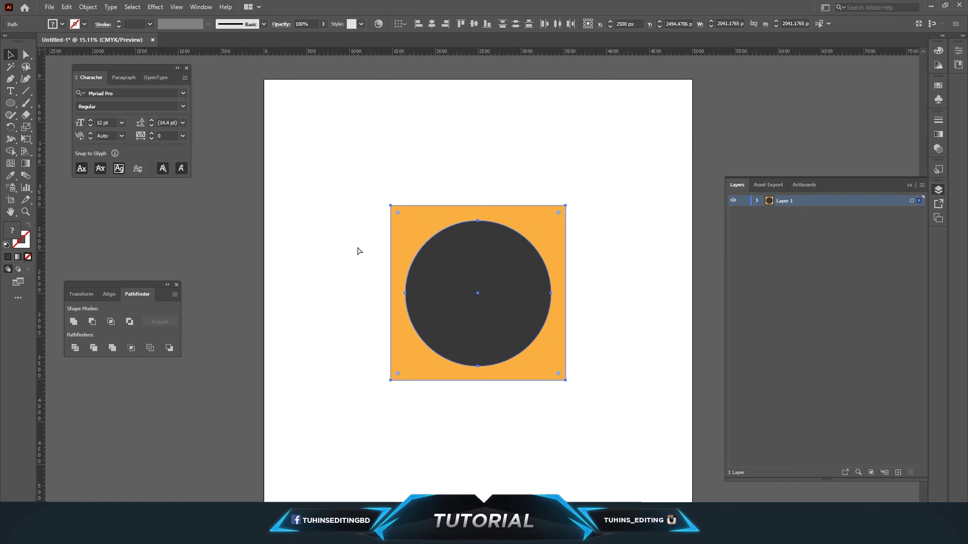
{"action": "key", "text": "ctrl+z"}
{"action": "key", "text": "ctrl+shift+z"}
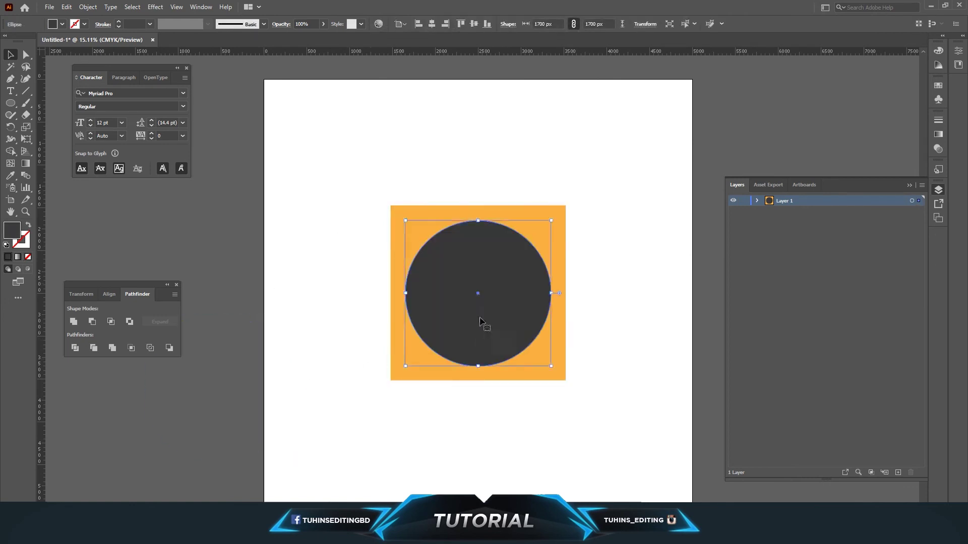
{"action": "key", "text": "ctrl+shift+z"}
{"action": "left_click", "coordinate": [349, 184]}
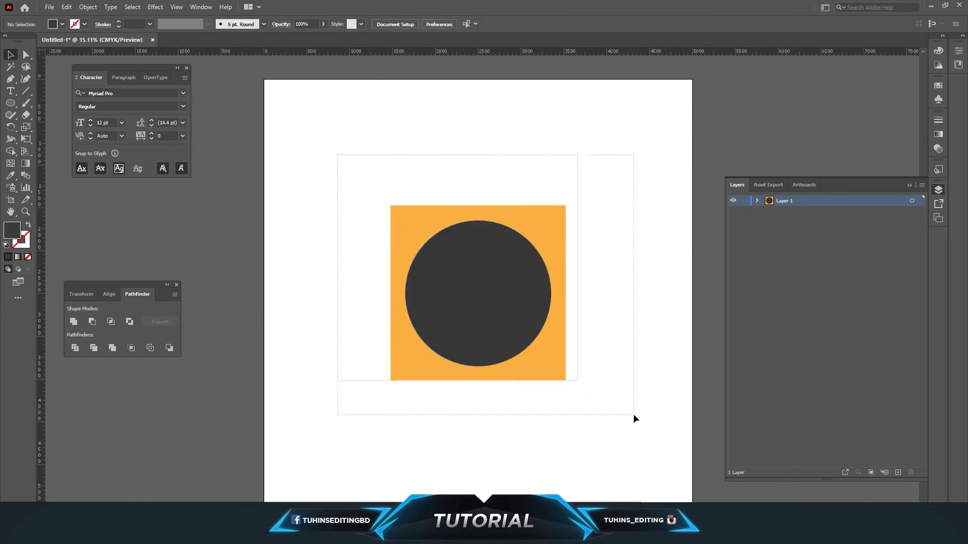
{"action": "left_click_drag", "start_coordinate": [337, 154], "coordinate": [632, 414]}
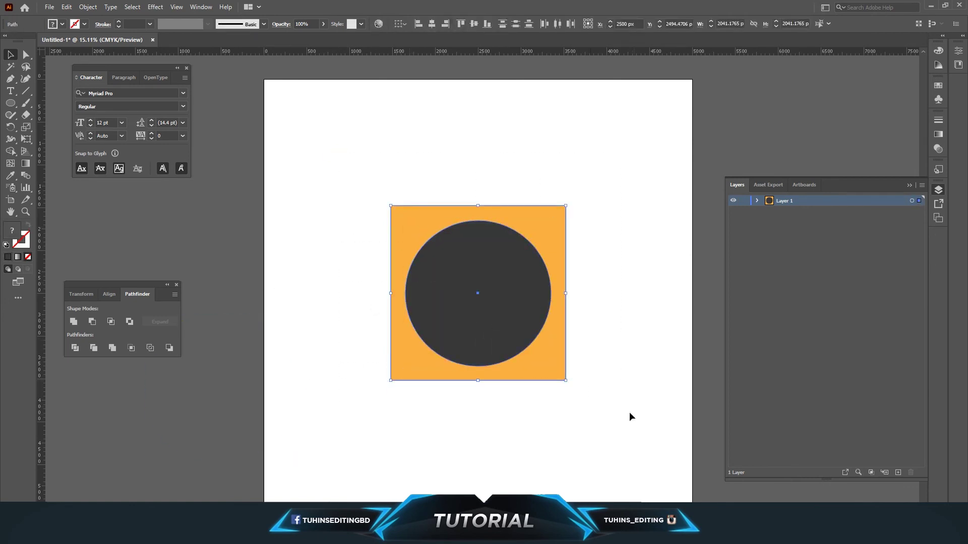
Use Shape Builder on both selected shapes to remove the circle region from the square.
{"action": "left_click", "coordinate": [20, 155]}
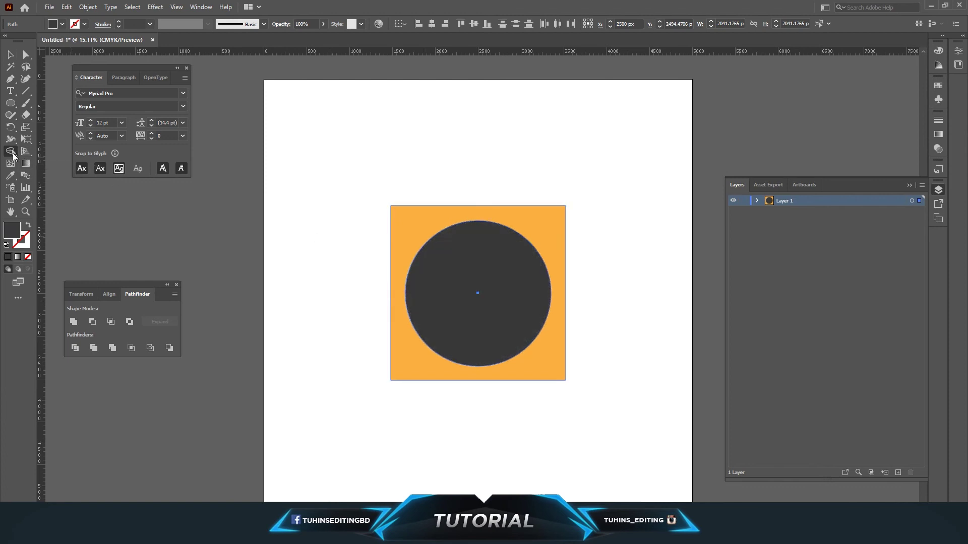
{"action": "key", "text": "ctrl+a"}
{"action": "left_click", "coordinate": [454, 293]}
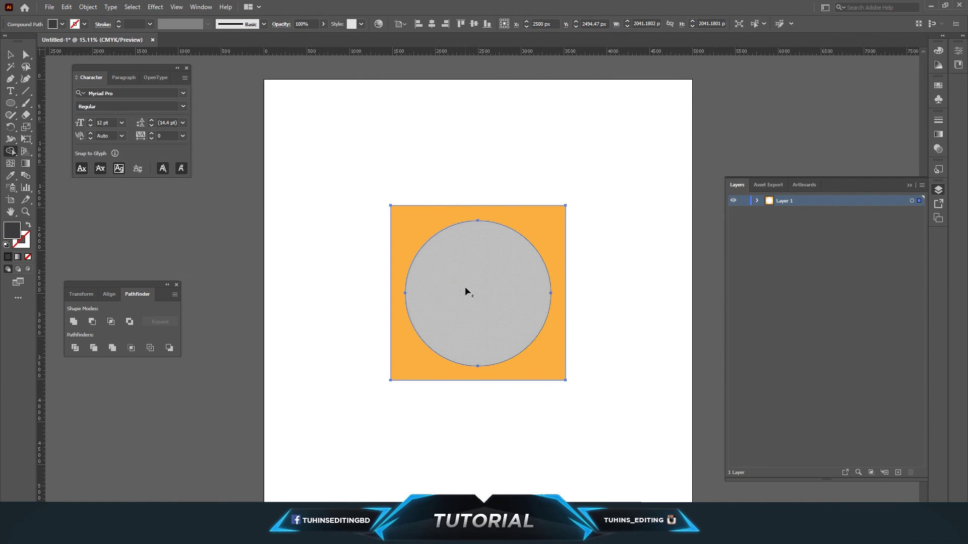
Move the holed square off the page, then back to the artboard centre.
{"action": "left_click", "coordinate": [11, 54]}
{"action": "mouse_move", "coordinate": [412, 227]}
{"action": "left_mouse_down"}
{"action": "mouse_move", "coordinate": [208, 241]}
{"action": "mouse_move", "coordinate": [140, 219]}
{"action": "mouse_move", "coordinate": [207, 205]}
{"action": "left_mouse_up"}
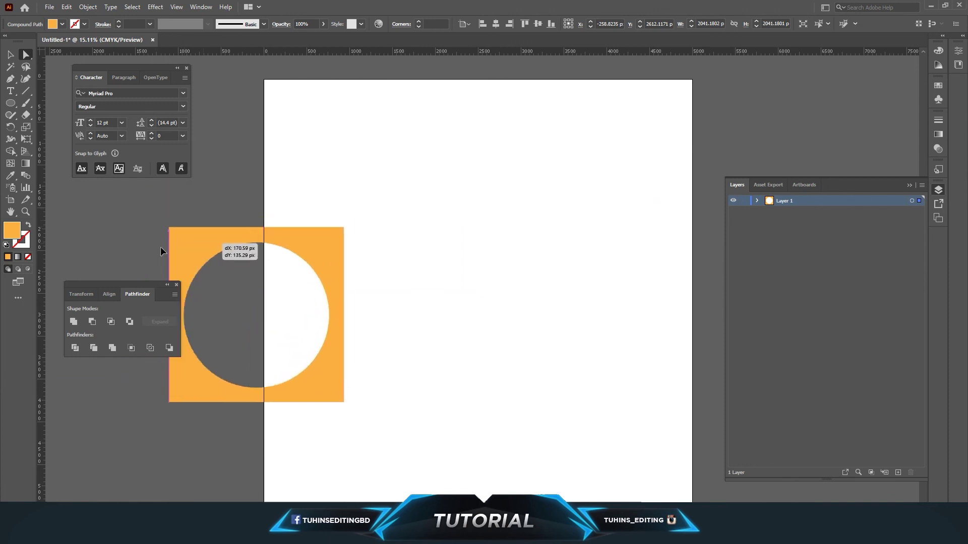
{"action": "mouse_move", "coordinate": [206, 206]}
{"action": "left_mouse_down"}
{"action": "mouse_move", "coordinate": [423, 234]}
{"action": "mouse_move", "coordinate": [422, 212]}
{"action": "mouse_move", "coordinate": [403, 218]}
{"action": "left_mouse_up"}
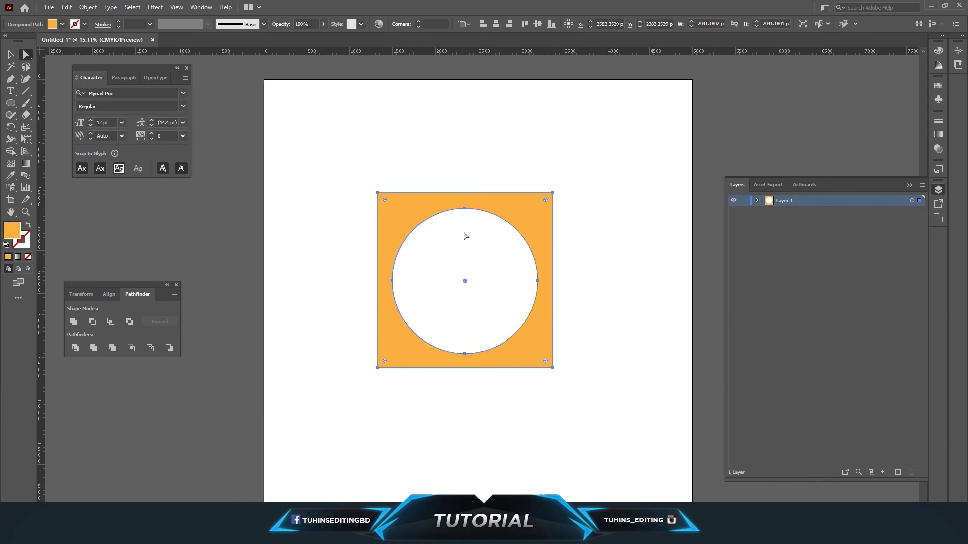